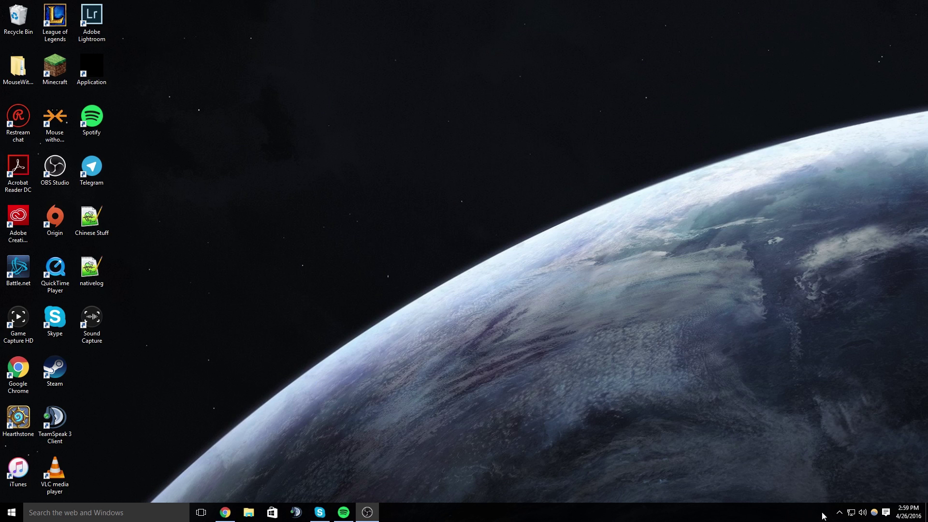
Step: Peek at the hidden tray icons and the sound options menu, then dismiss them
left_click(840, 513)
left_click(840, 514)
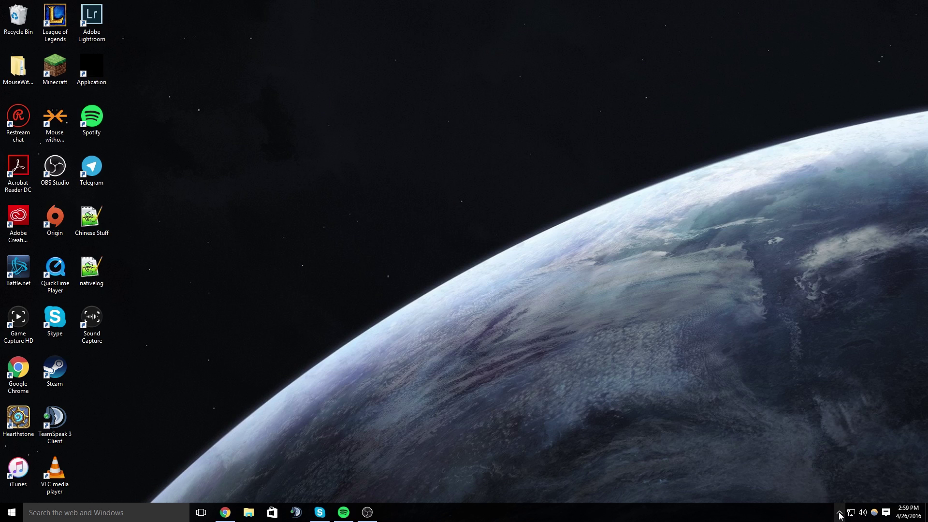
right_click(863, 512)
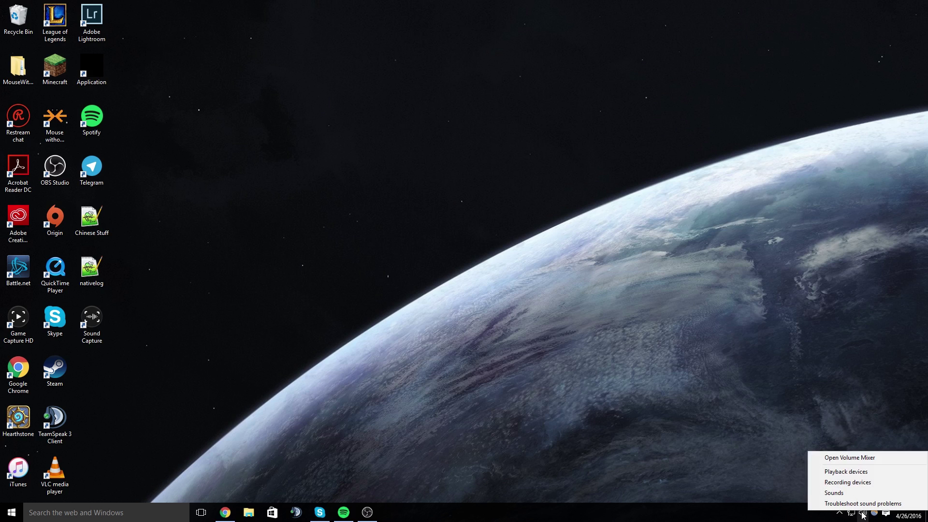
left_click(544, 349)
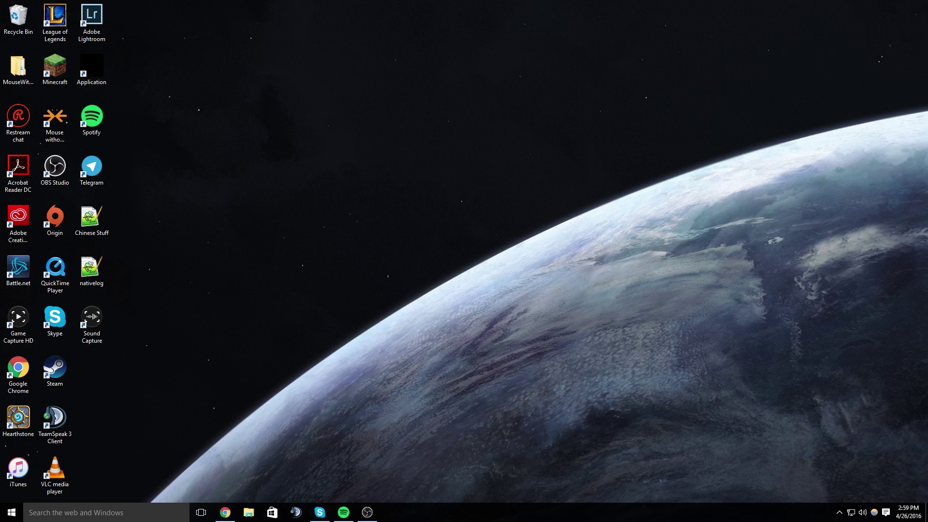
Step: Move OBS off-screen and bring back the NoiseGator (Noise Gate) SourceForge page, highlighting its title
key("alt+Tab")
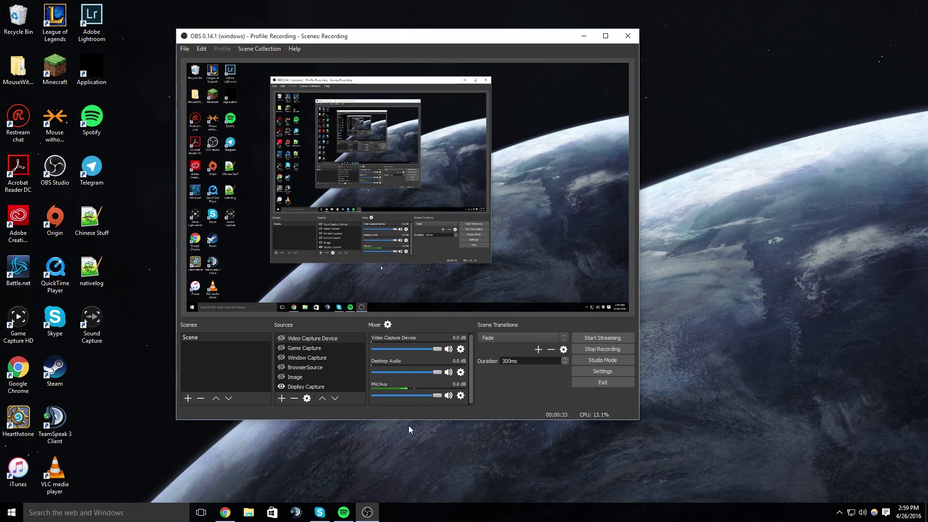
left_click_drag(395, 41, 927, 41)
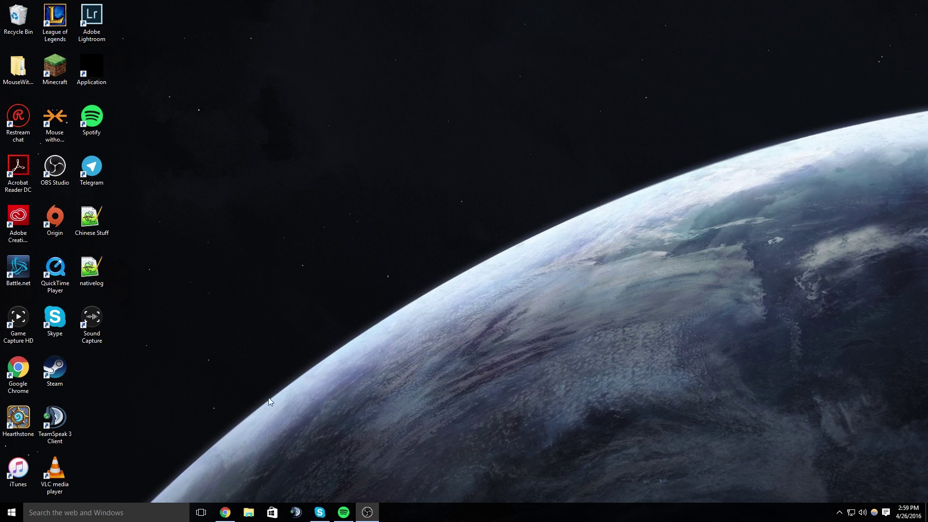
left_click(225, 513)
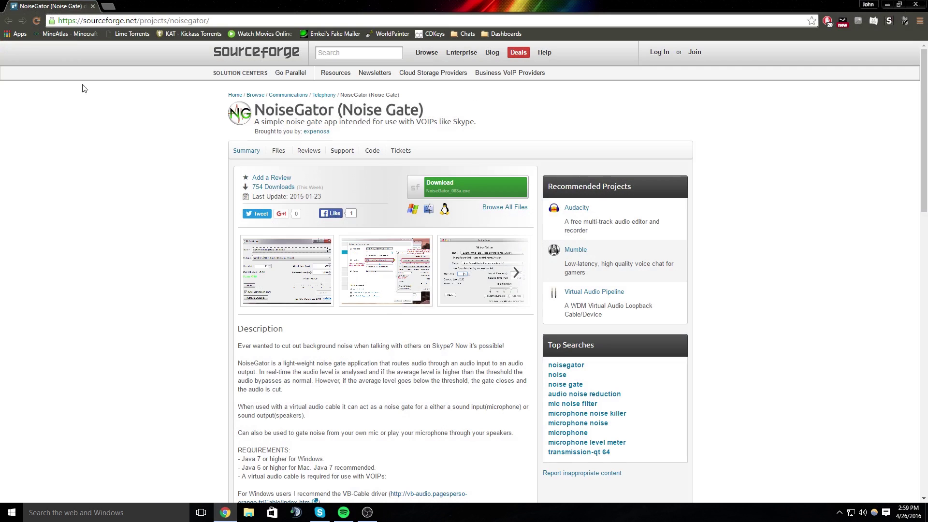
mouse_move(255, 108)
left_mouse_down()
mouse_move(430, 103)
mouse_move(426, 111)
mouse_move(254, 111)
left_mouse_up()
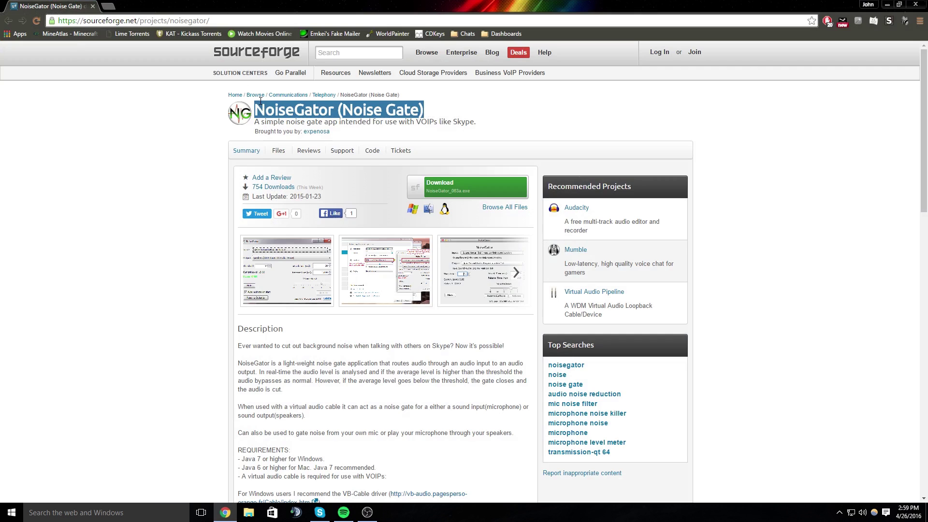
left_click(254, 110)
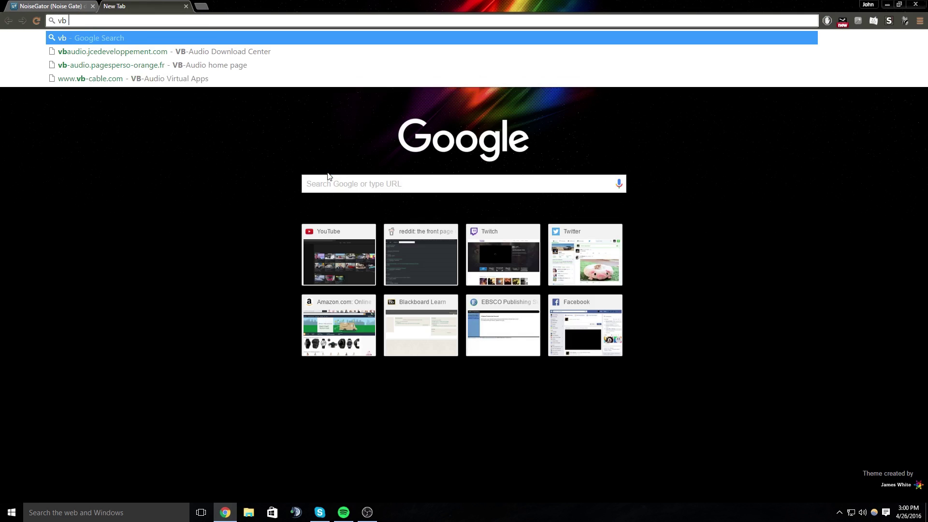
Step: Search 'vb audio' and go from the VB-Audio home page to its Download Center
type("io")
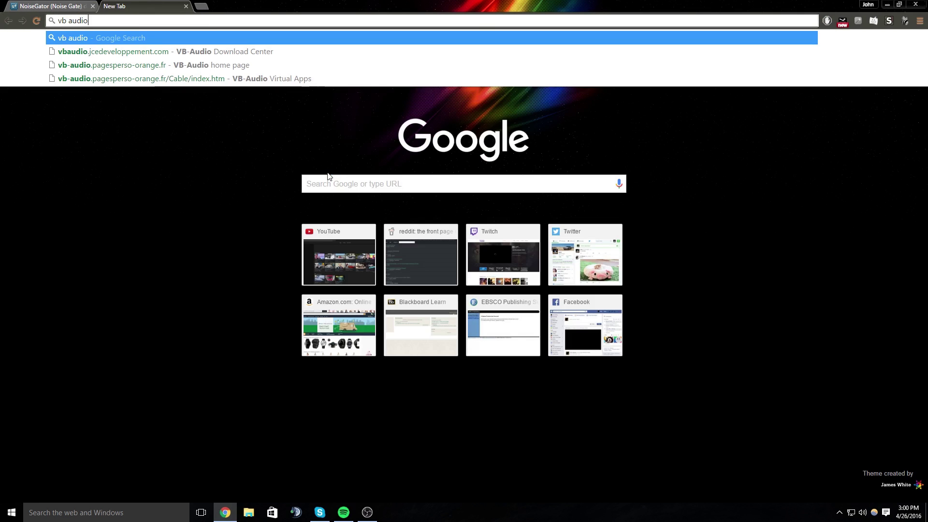
key("Return")
left_click(136, 130)
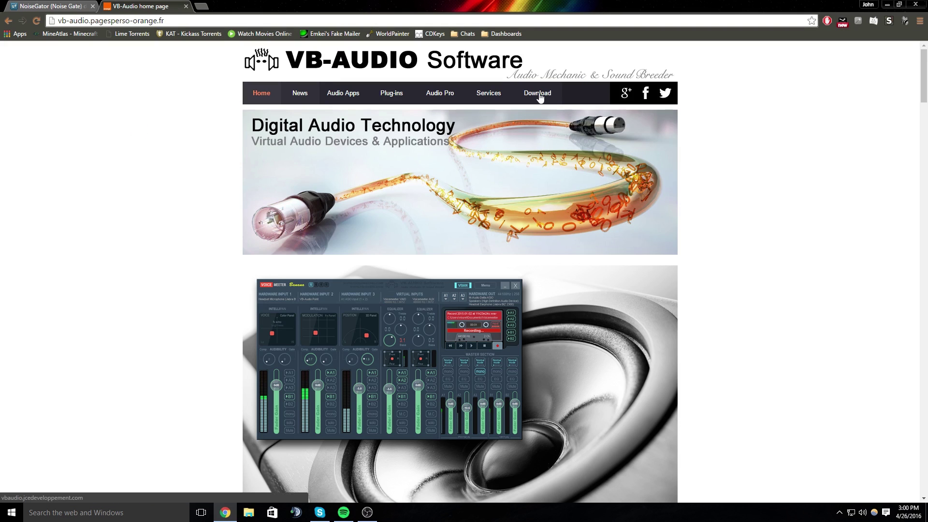
left_click(540, 95)
Step: Open the VB-Audio Virtual Cable page and highlight the VB-CABLE Driver description
scroll(614, 290, "down", 2)
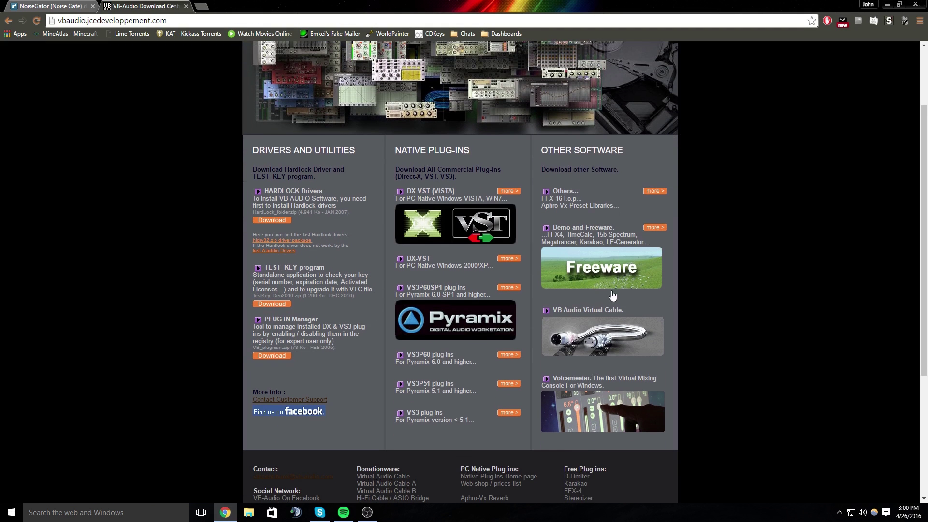
left_click(600, 337)
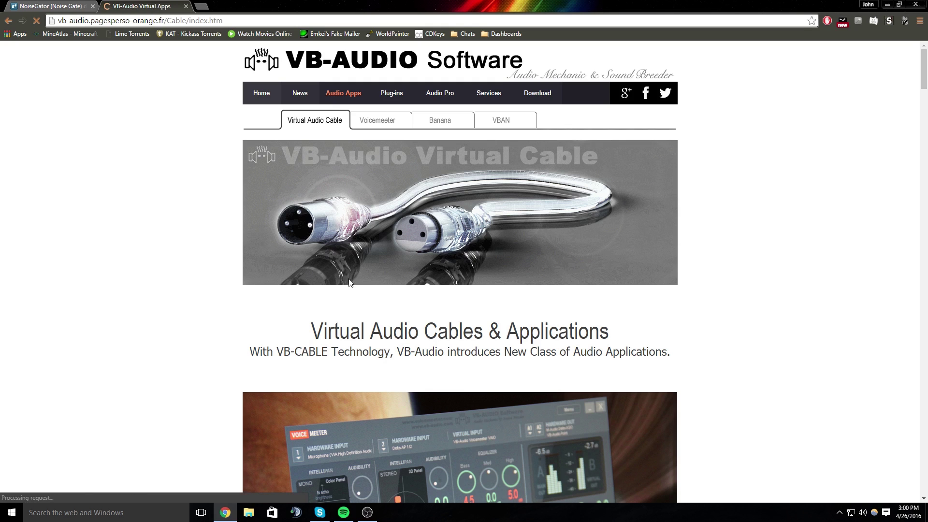
scroll(567, 253, "down", 15)
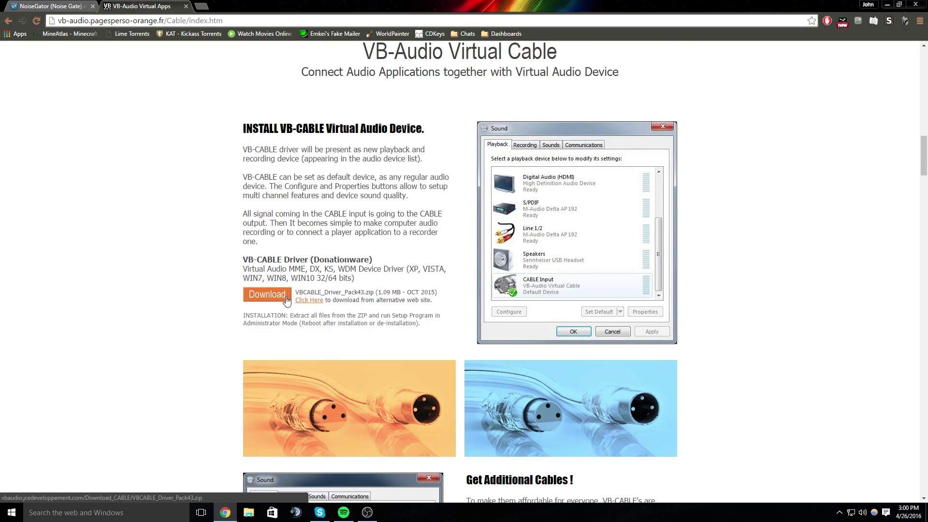
left_click_drag(243, 256, 348, 280)
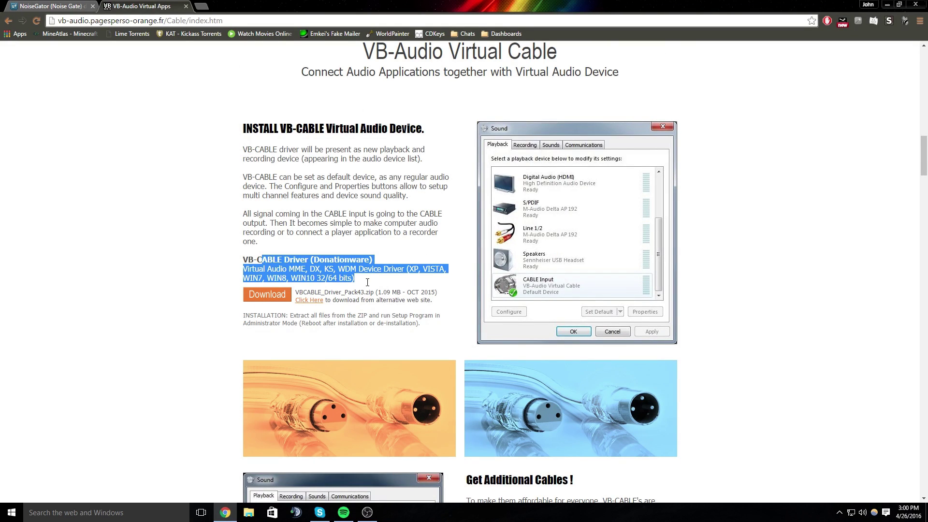
left_click(368, 285)
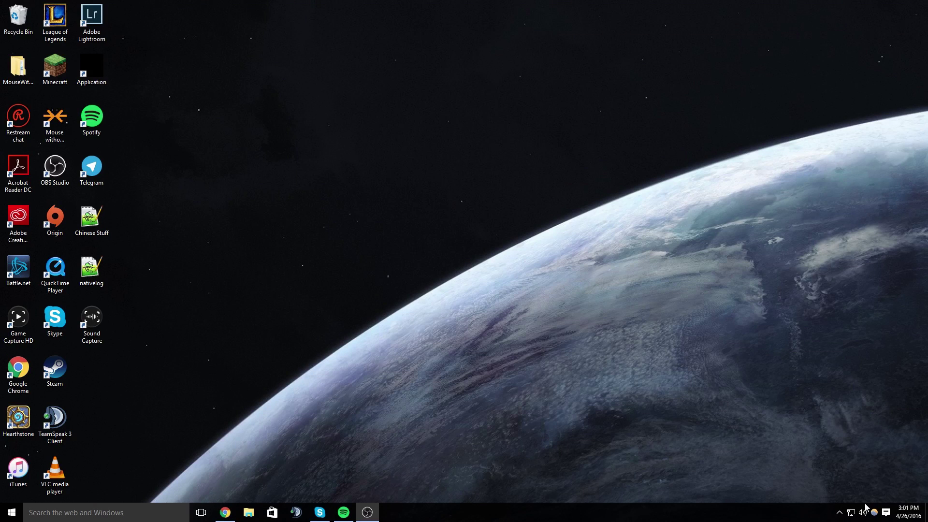
Step: Show the NoiseGator window from its tray icon and centre it on screen
left_click(840, 512)
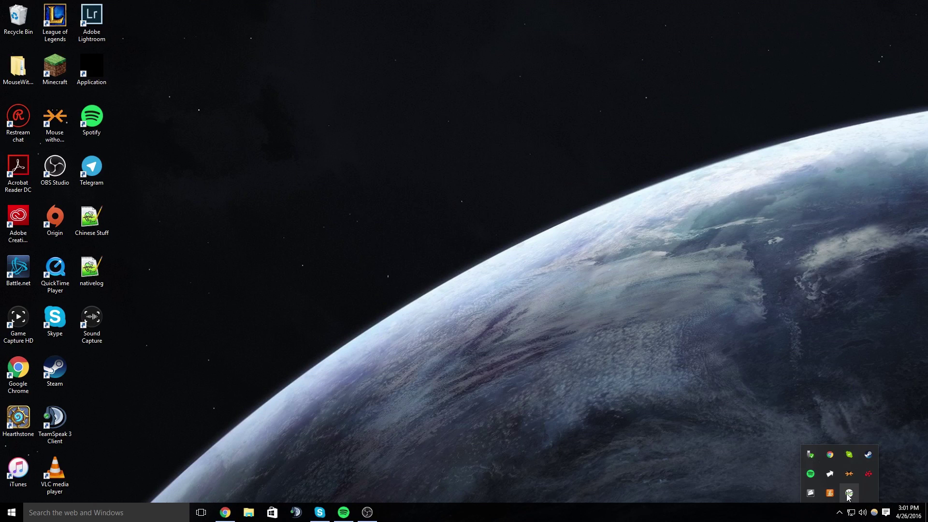
right_click(830, 474)
left_click(831, 477)
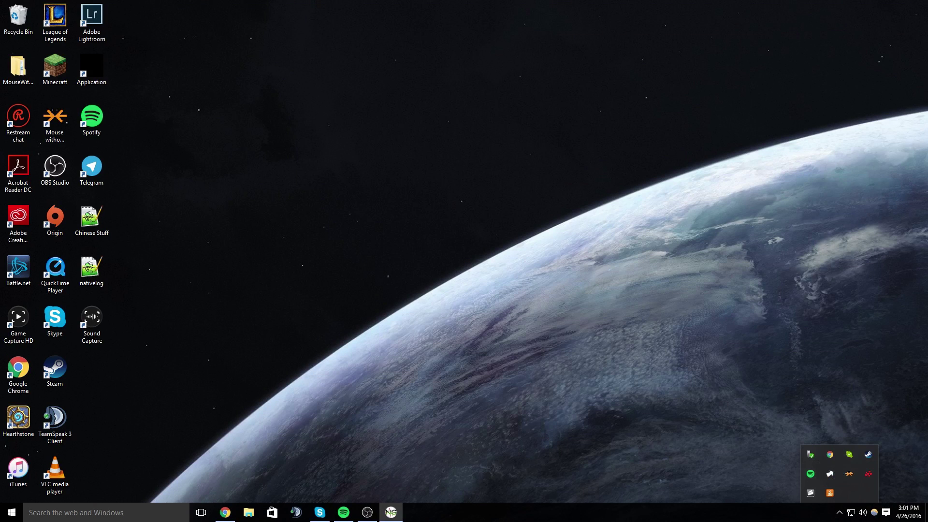
left_click_drag(599, 168, 377, 157)
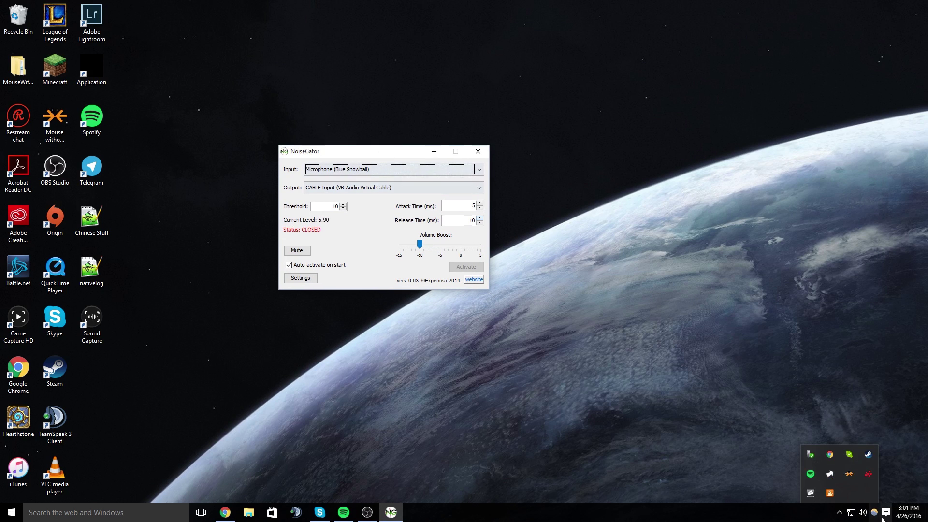
Step: Open the Recording devices list showing CABLE Output, and arrange it beside NoiseGator
right_click(861, 512)
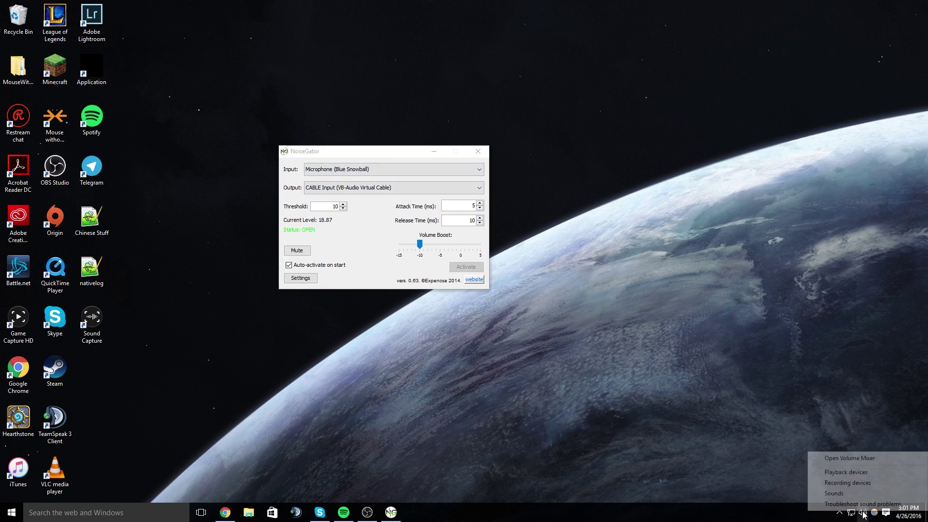
left_click(863, 484)
left_click_drag(121, 41, 612, 110)
left_click_drag(698, 201, 710, 253)
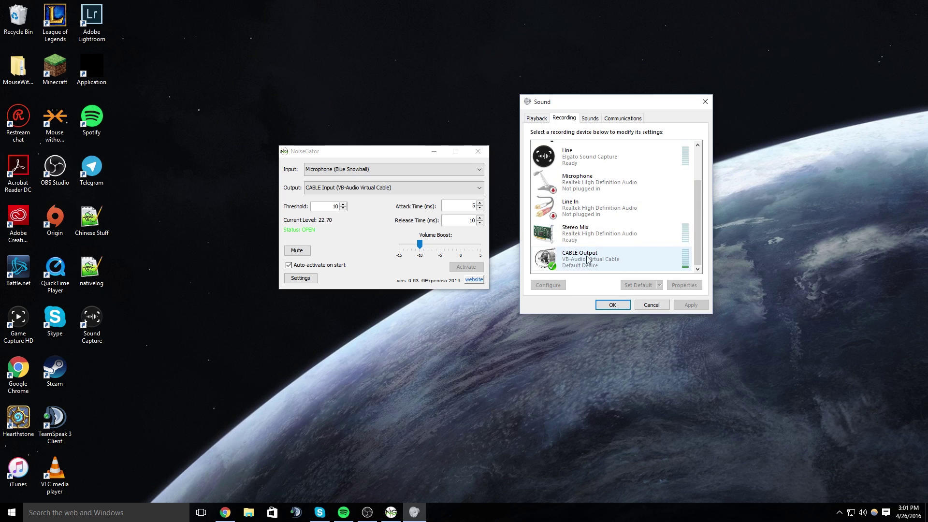
left_click(332, 155)
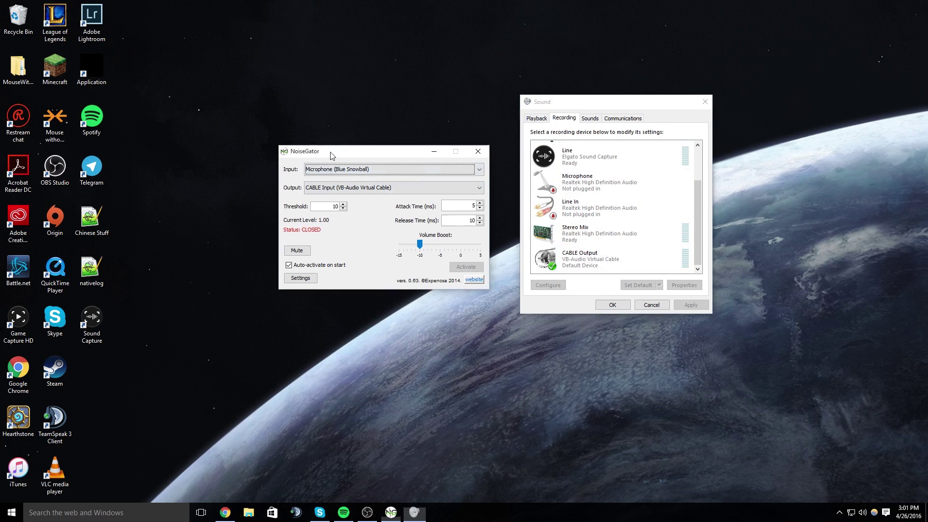
left_click_drag(332, 155, 369, 137)
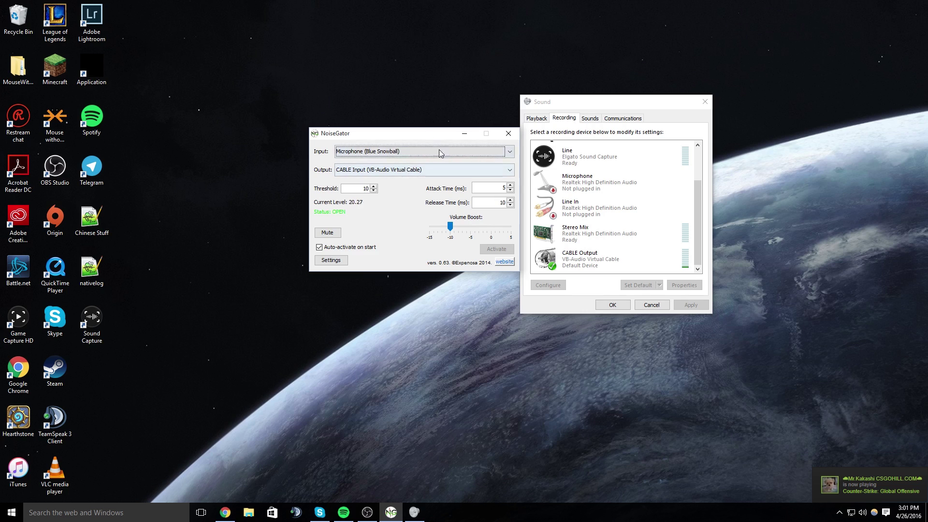
Step: Keep Microphone (Blue Snowball) as input and CABLE Input (VB-Audio Virtual Cable) as output
left_click(379, 154)
left_click(395, 163)
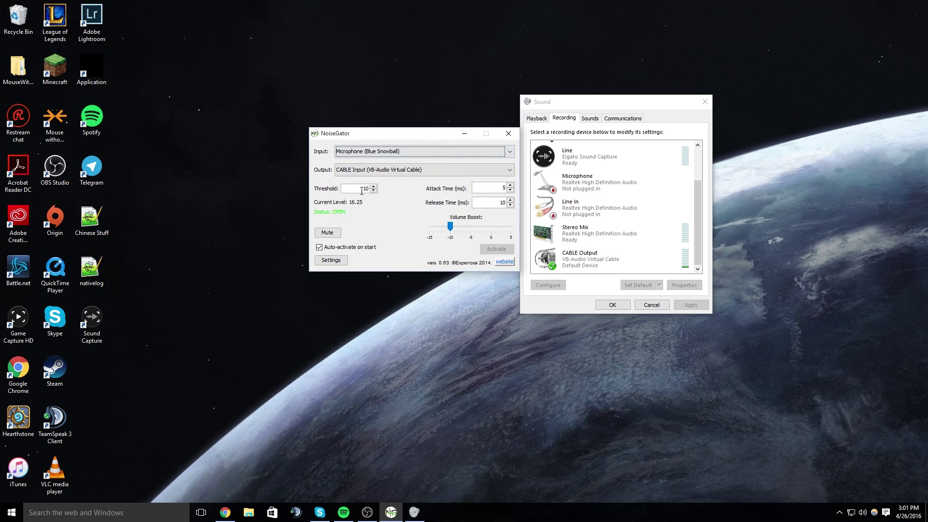
left_click(362, 171)
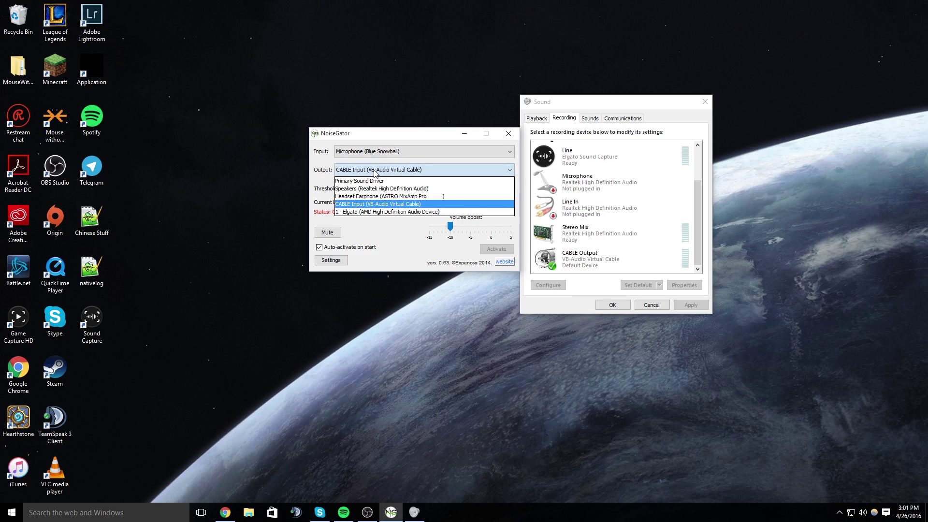
left_click(375, 172)
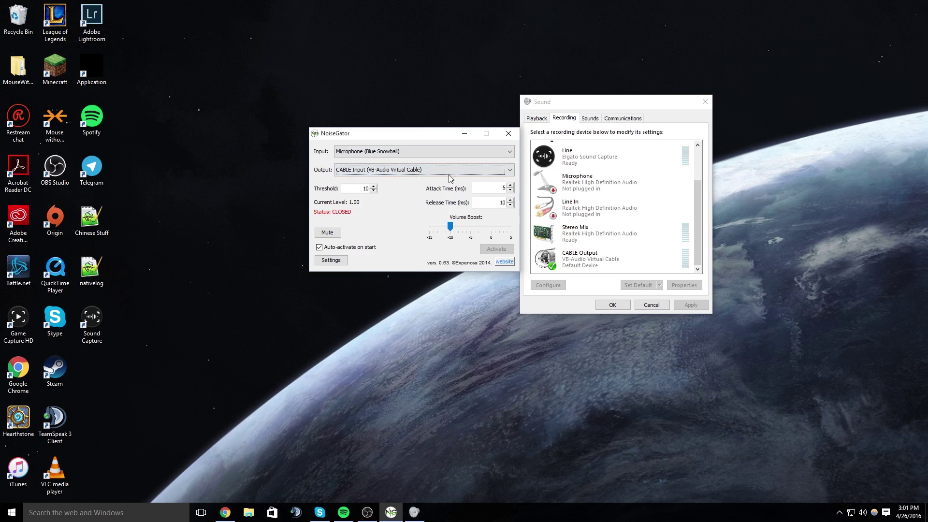
Step: Review the gate timing values: Threshold 10, Attack Time, and Release Time 10
double_click(348, 189)
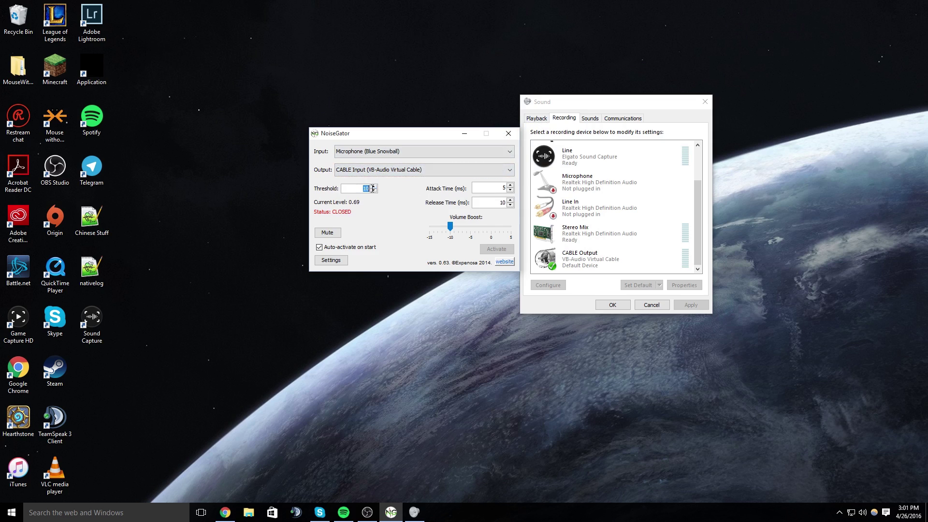
left_click(365, 188)
double_click(366, 189)
key("Tab")
left_click(492, 202)
double_click(501, 201)
left_click(497, 202)
Step: In File Explorer, browse from Local Disk (C:) through Users and the user folder into AppData
left_click(249, 514)
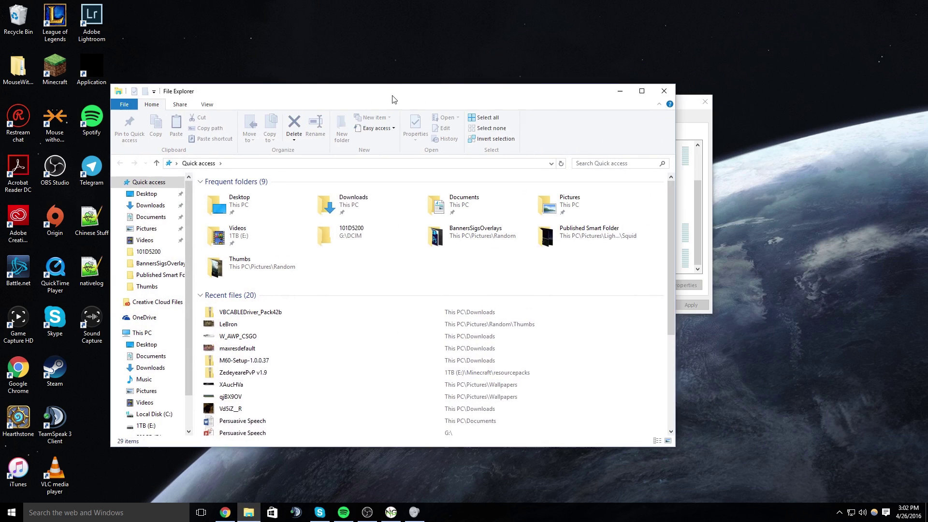
left_click_drag(394, 99, 378, 98)
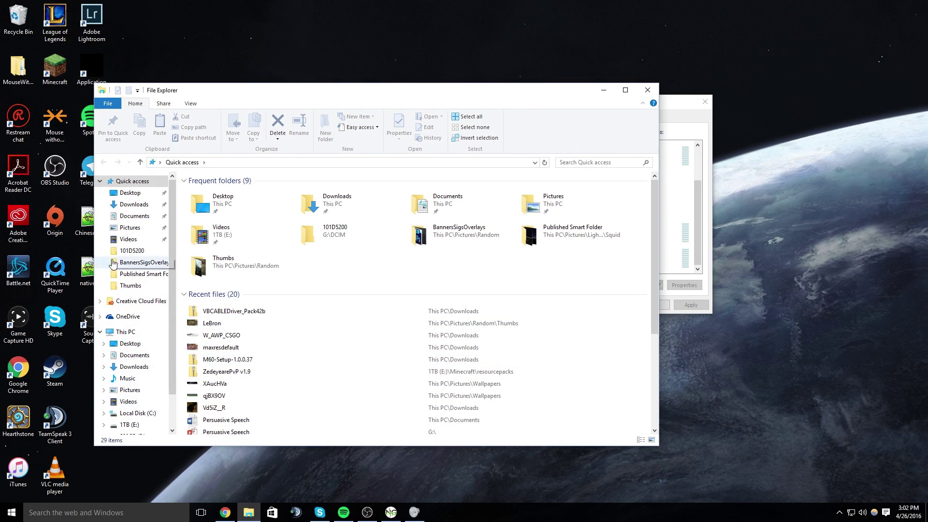
left_click(137, 414)
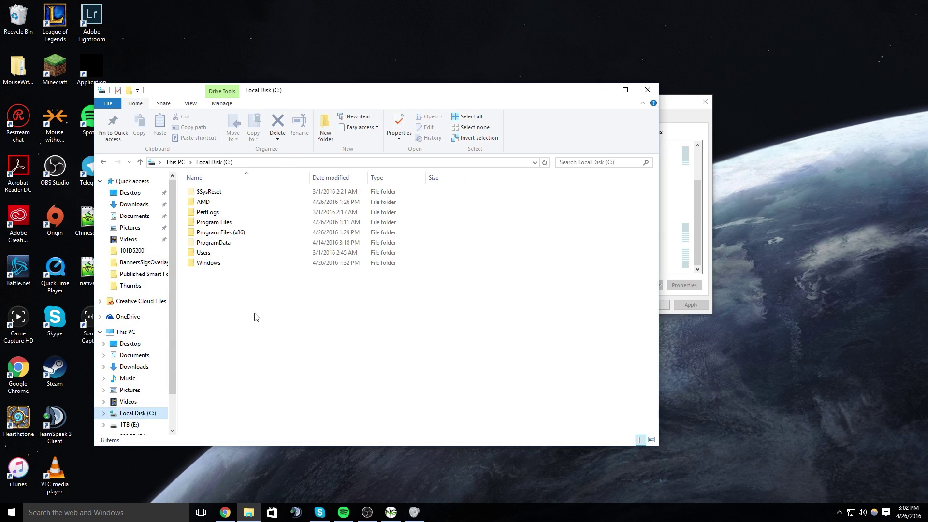
double_click(214, 253)
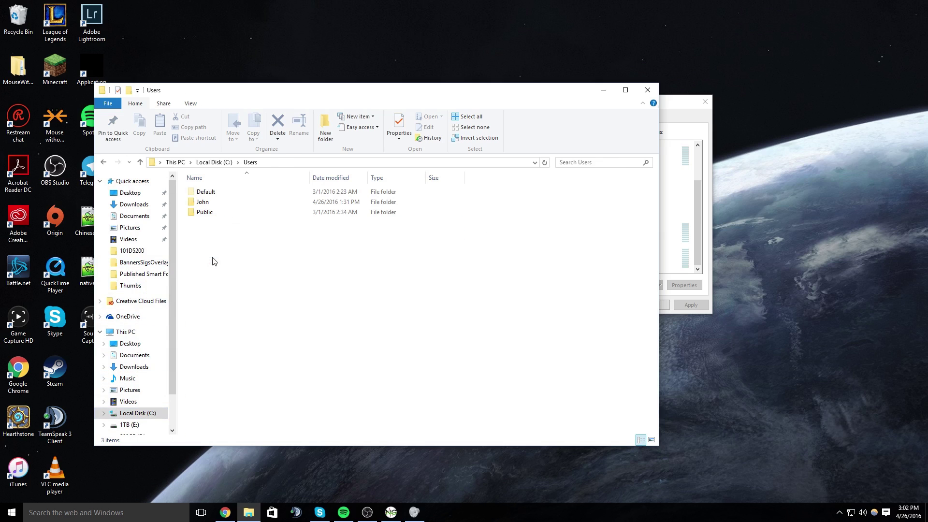
double_click(220, 203)
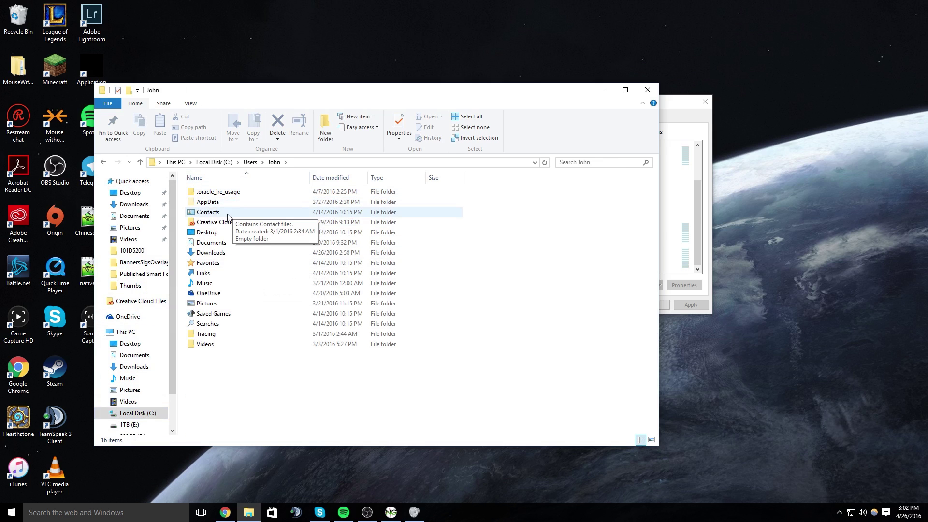
left_click(223, 203)
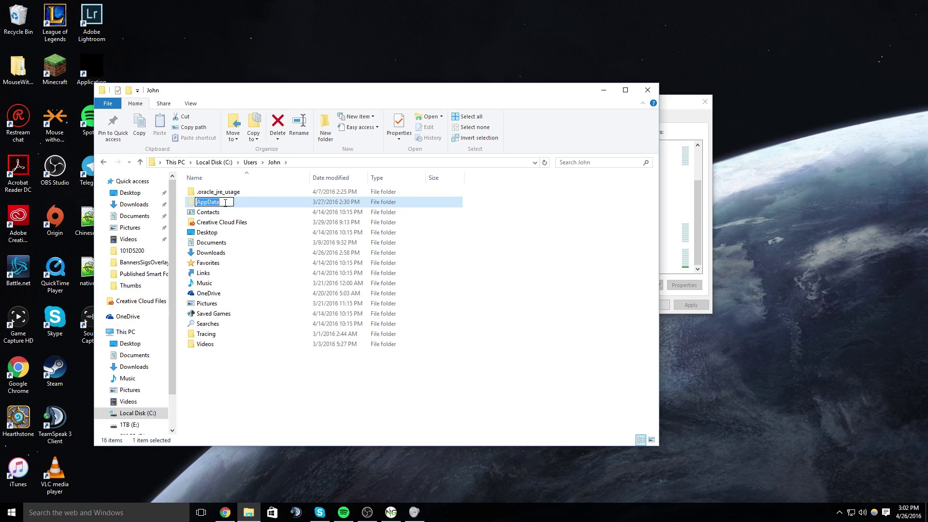
double_click(248, 207)
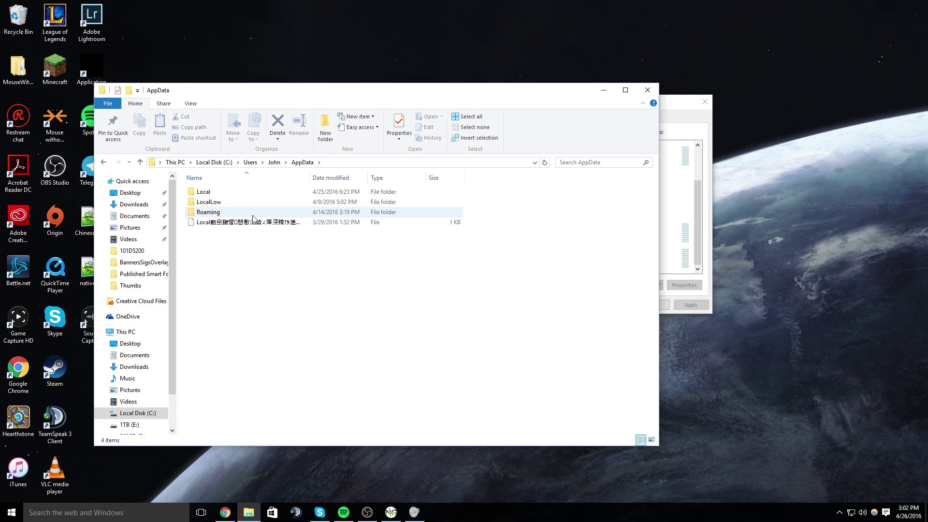
Step: Go through Roaming\Microsoft\Windows\Start Menu\Programs to the Startup folder holding the NoiseGator_063a shortcut
double_click(253, 217)
scroll(290, 327, "down", 3)
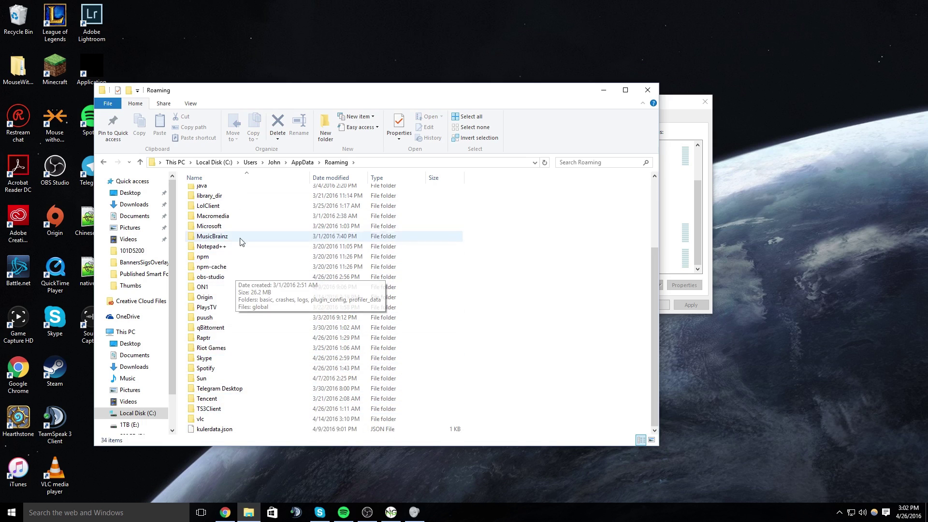
scroll(283, 239, "up", 1)
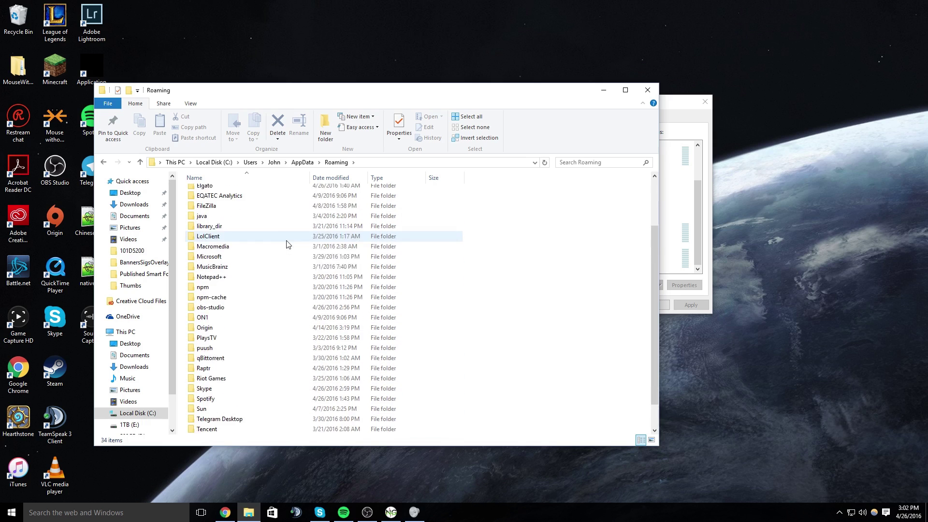
scroll(295, 255, "up", 1)
double_click(239, 287)
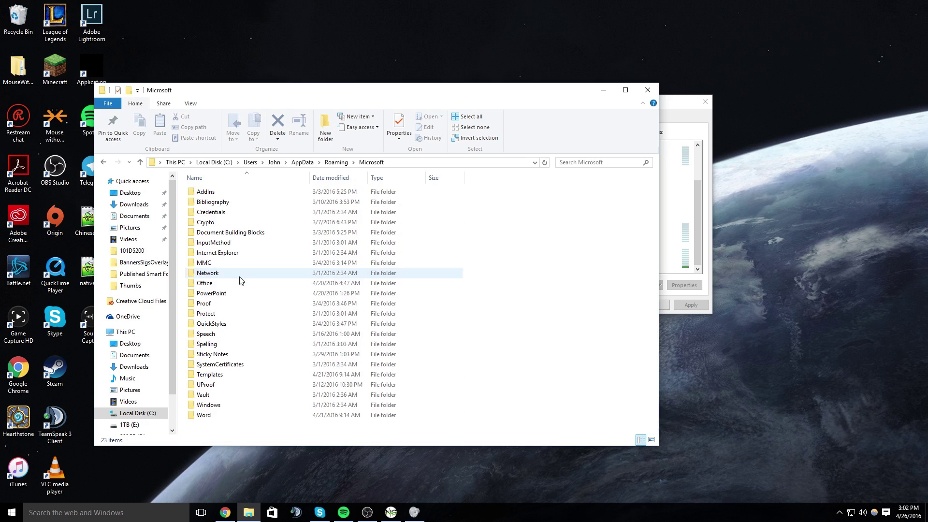
double_click(227, 406)
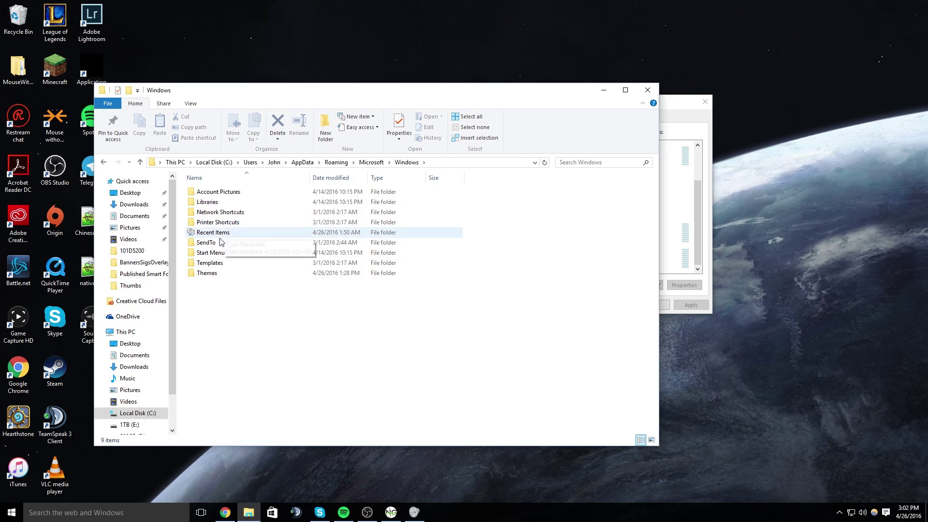
double_click(230, 253)
double_click(270, 193)
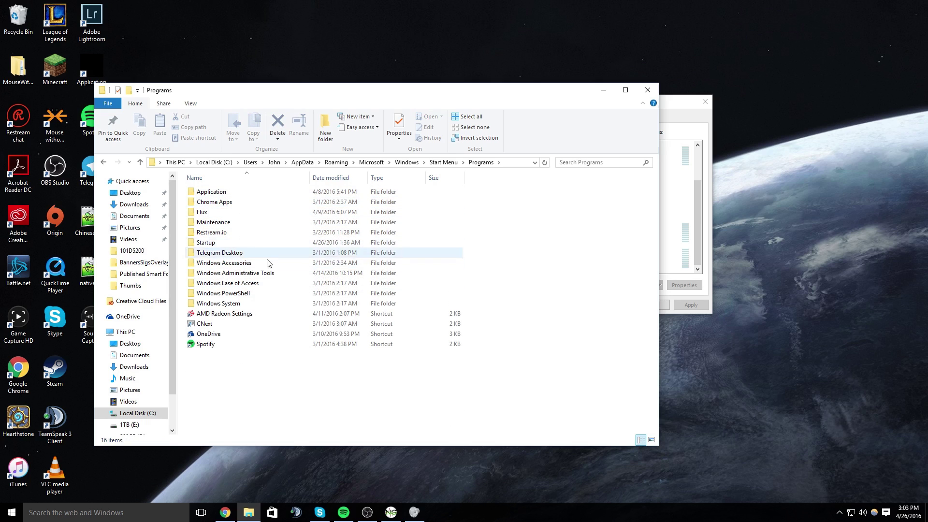
double_click(237, 243)
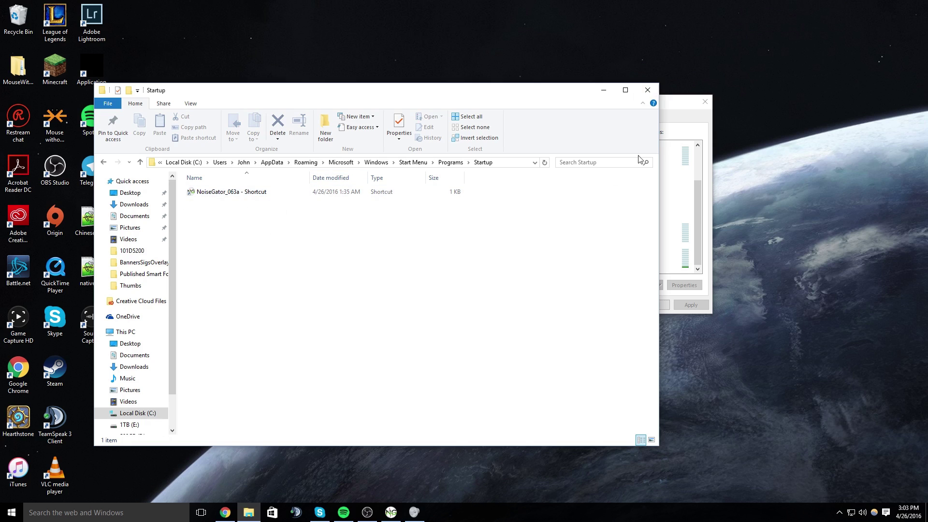
Step: Close the Startup folder, select CABLE Output, and check OBS's Advanced Audio Properties before moving OBS aside
left_click(648, 91)
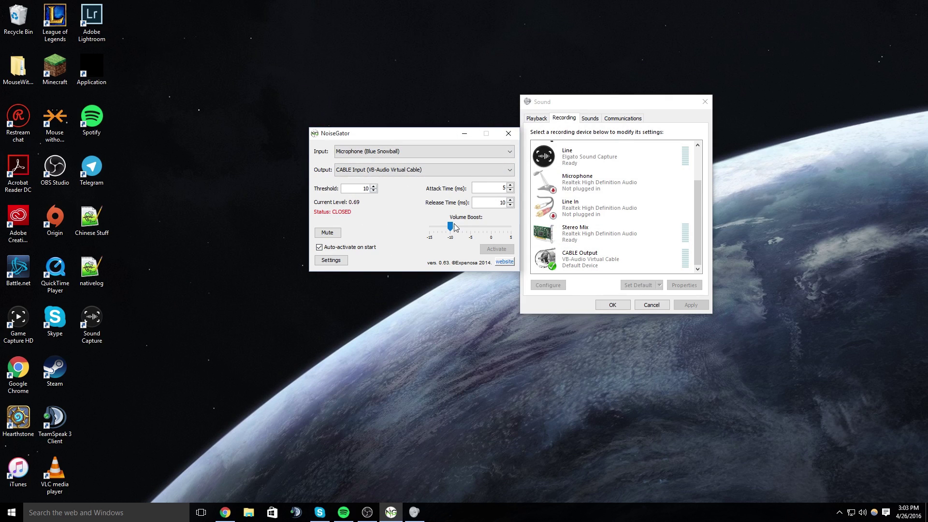
left_click(597, 265)
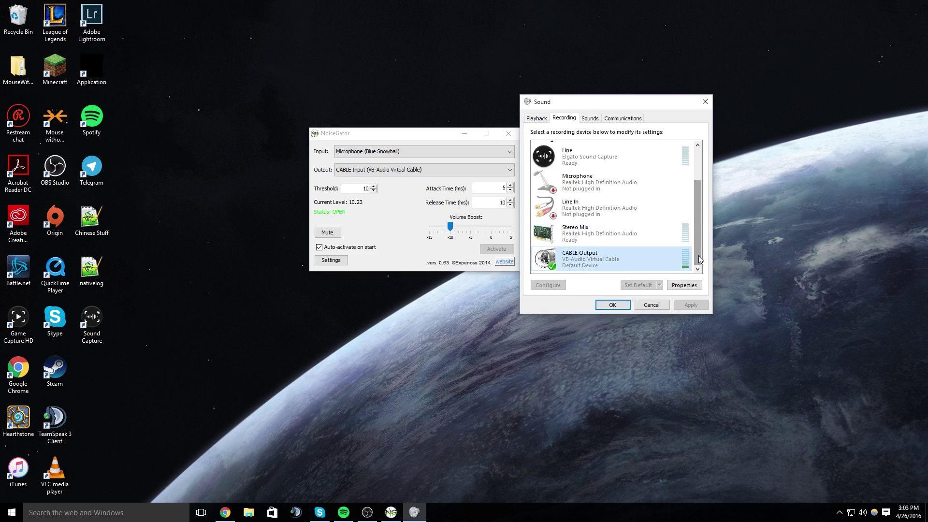
key("alt+Tab")
left_click_drag(804, 82, 749, 82)
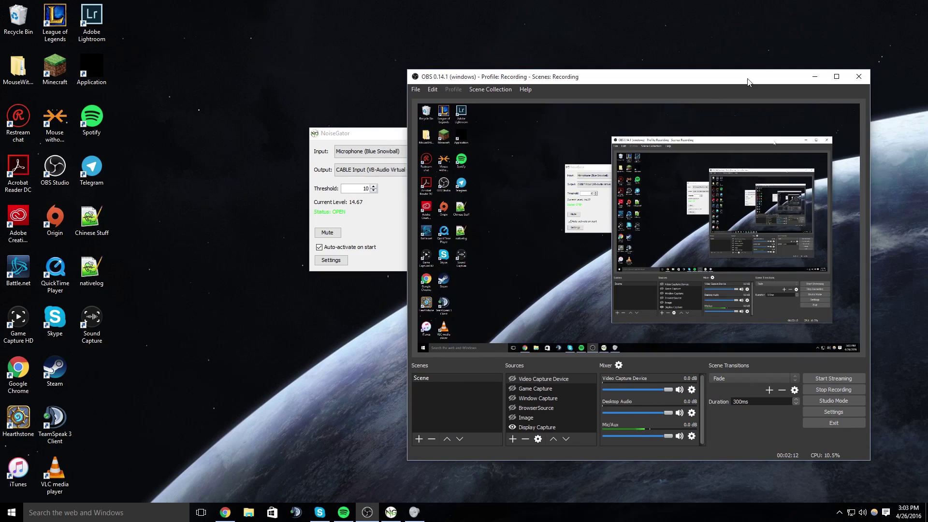
left_click(619, 365)
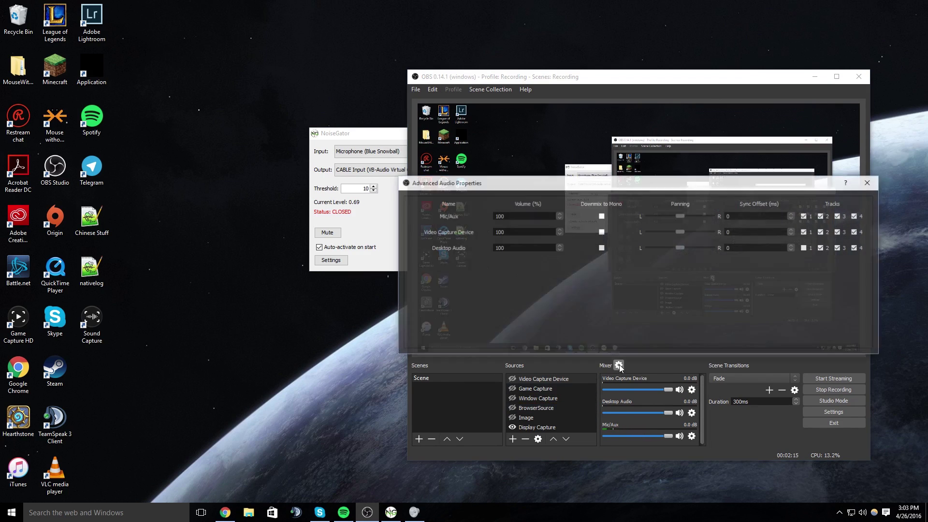
left_click(868, 182)
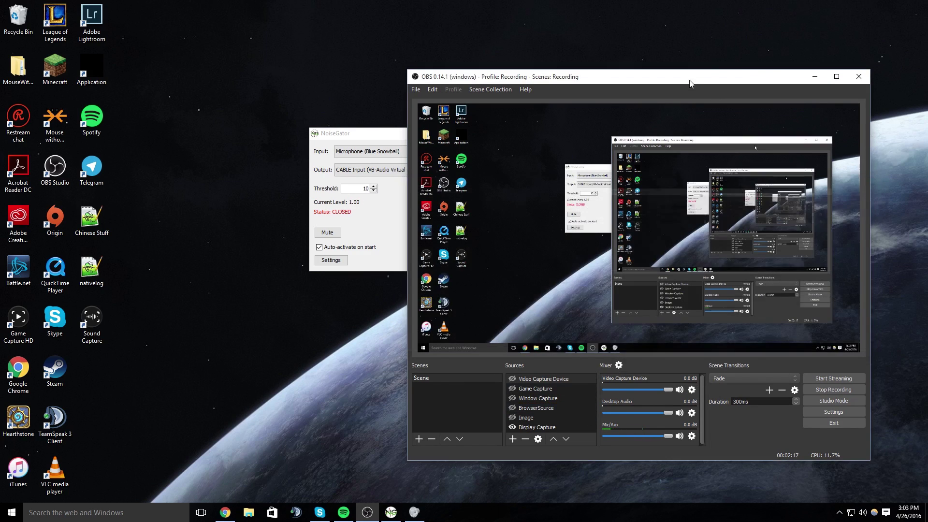
left_click_drag(629, 76, 927, 83)
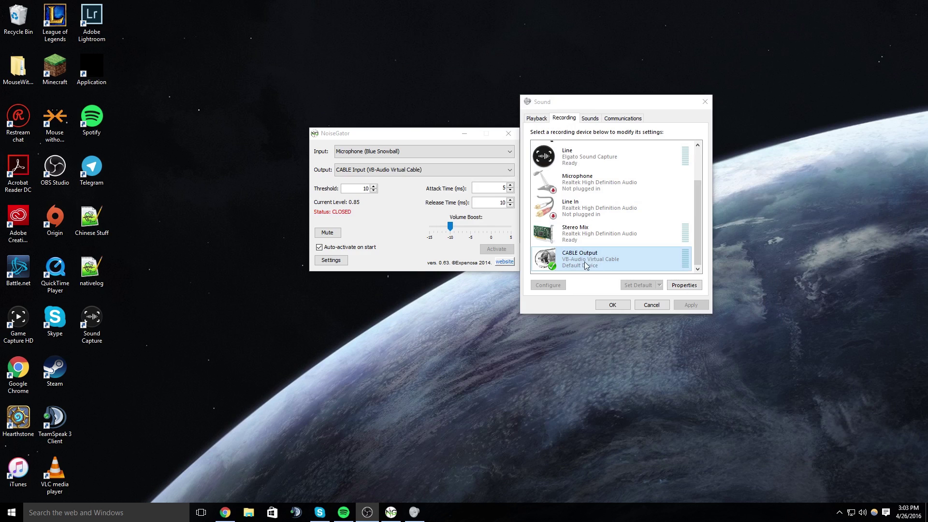
left_click_drag(700, 251, 655, 197)
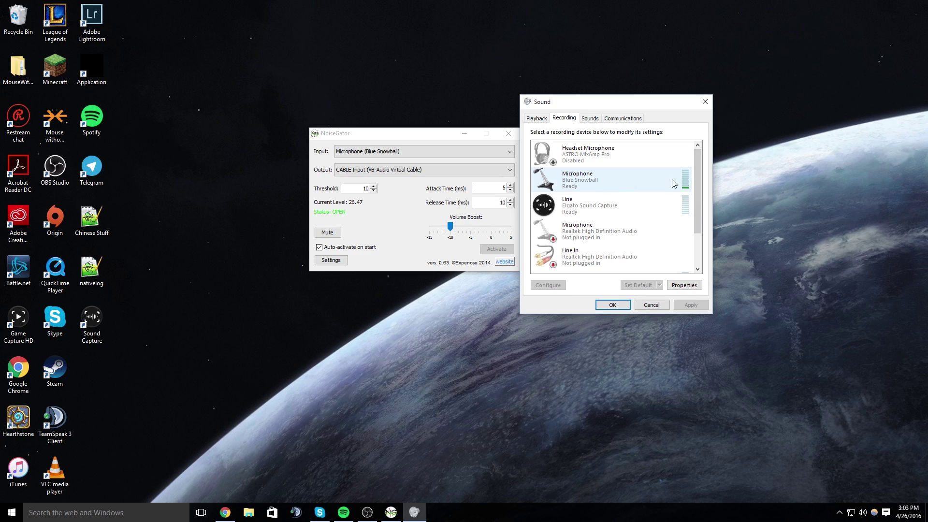
left_click_drag(699, 189, 653, 257)
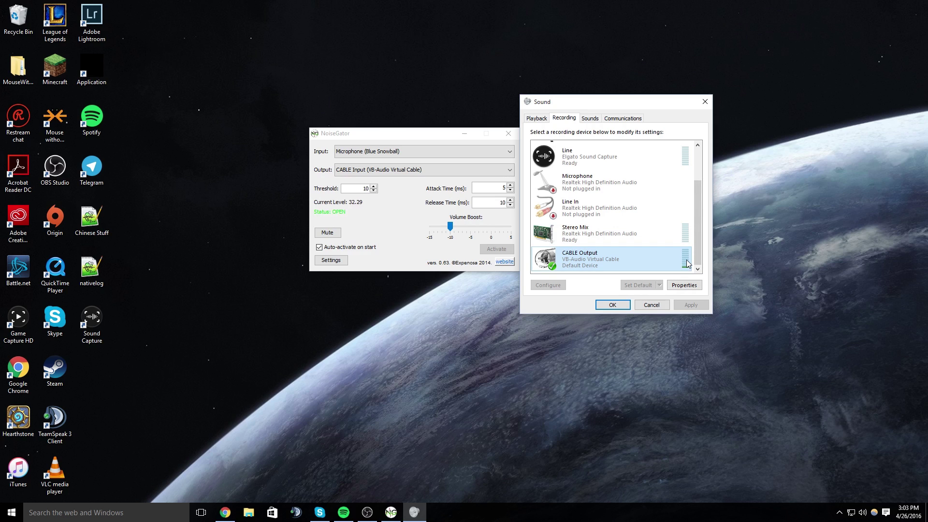
mouse_move(697, 219)
left_mouse_down()
mouse_move(698, 173)
mouse_move(698, 217)
left_mouse_up()
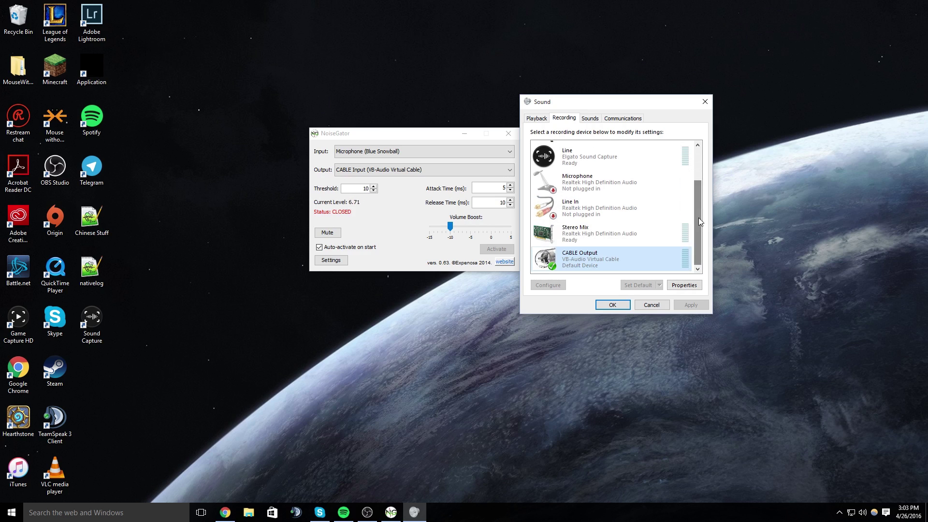
left_click(689, 288)
left_click(574, 155)
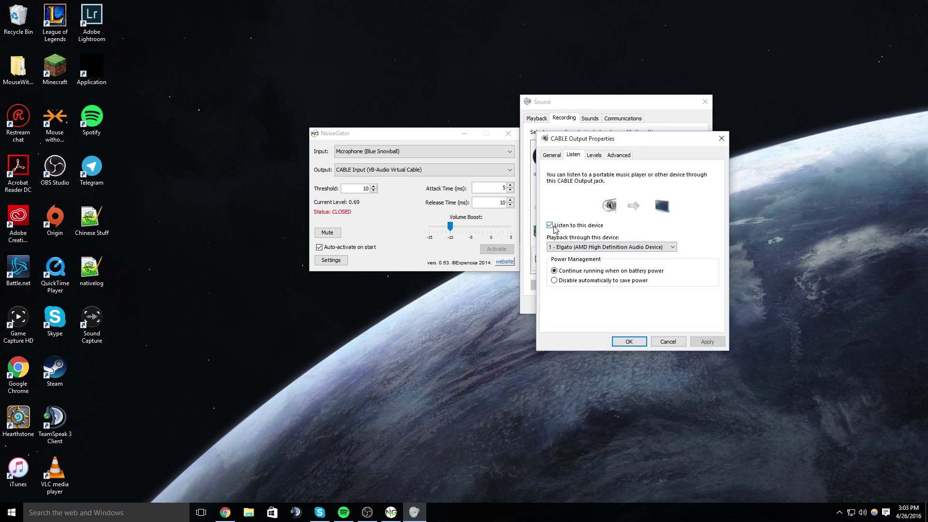
left_click(667, 344)
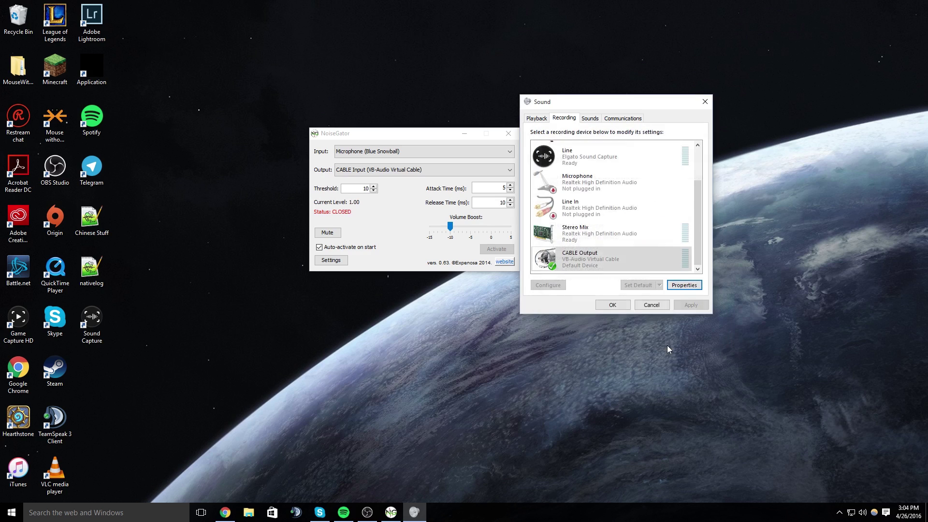
Step: Cancel the Sound dialog and minimize NoiseGator to the system tray
left_click(647, 306)
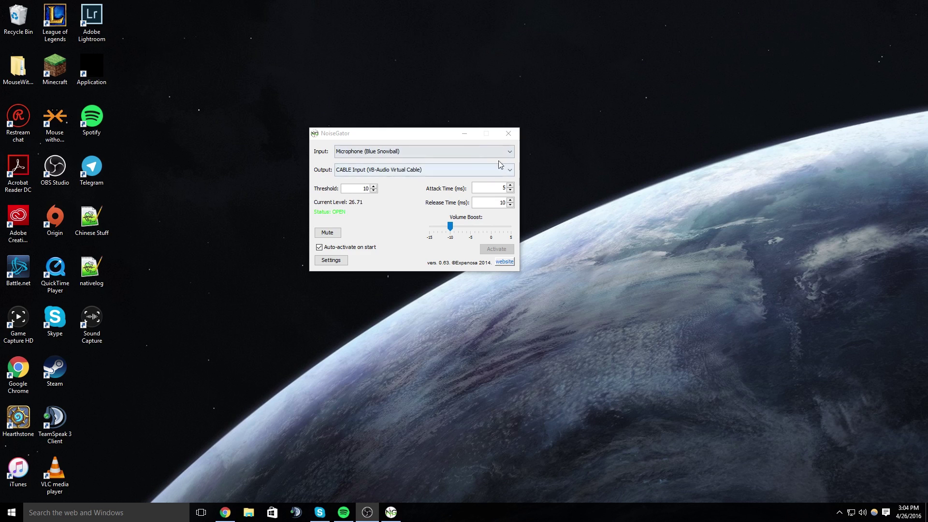
left_click(464, 135)
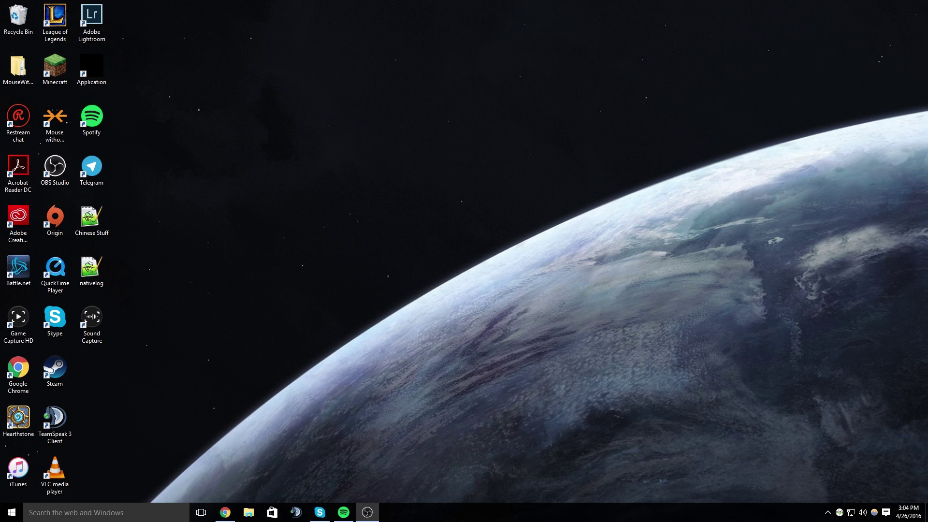